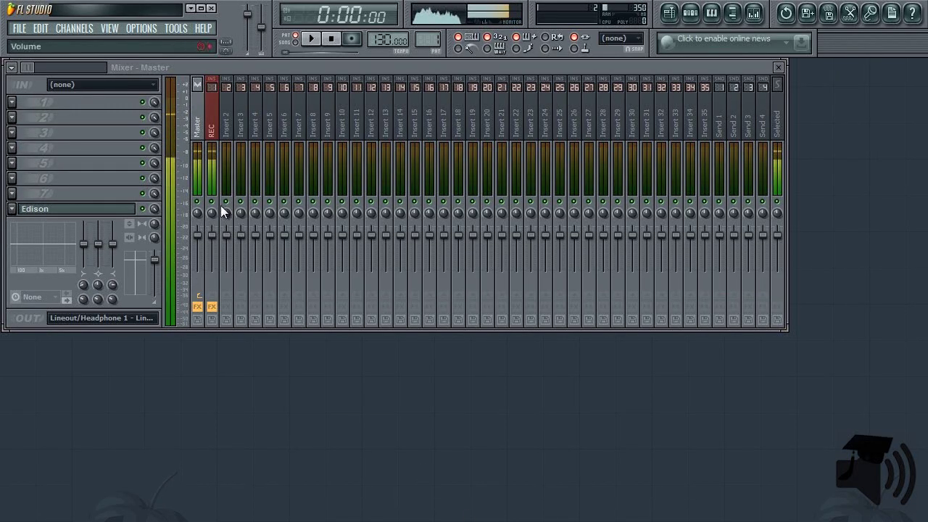
Rename mixer insert 2 as IN and insert 3 as Sub
left_click(228, 133)
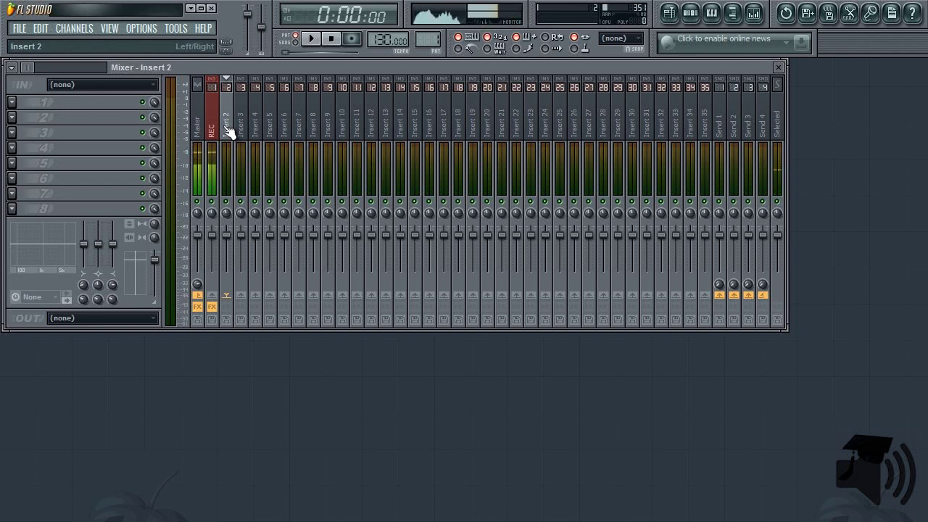
double_click(223, 126)
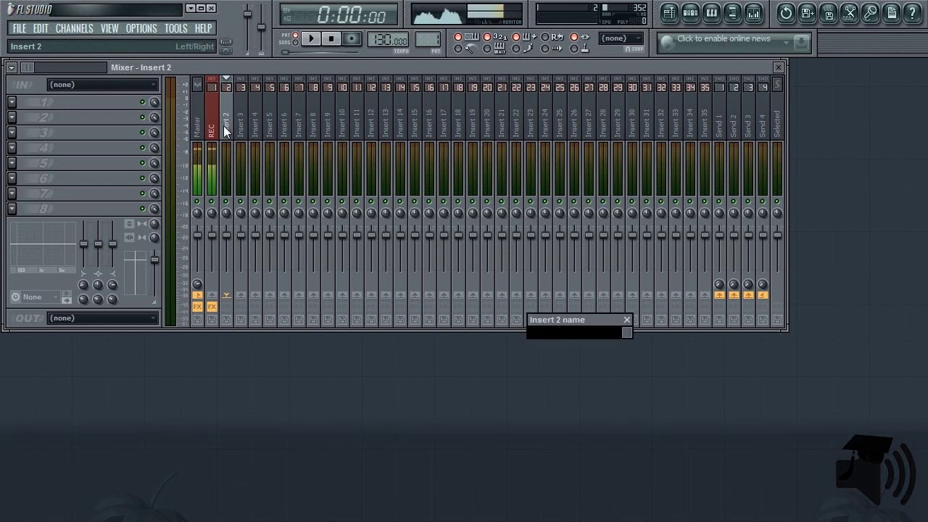
type("IN")
key("Return")
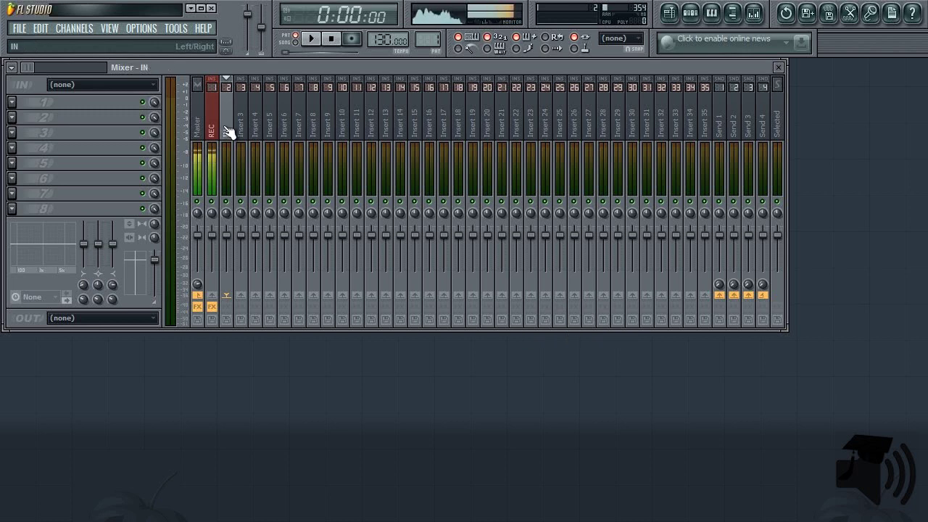
key("Right")
key("F2")
type("Sub")
key("Return")
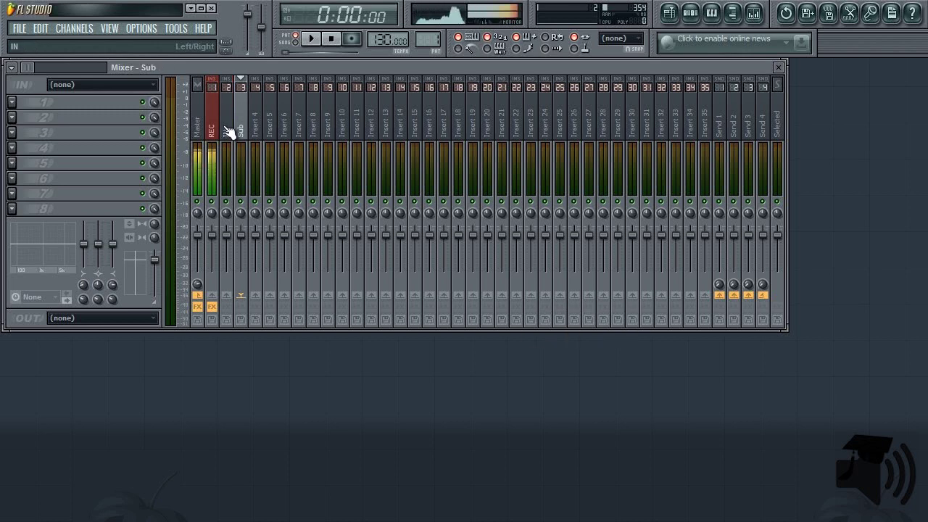
Rename mixer insert 4 as Low and insert 5 as Mid
key("Right")
key("F2")
type("Low")
key("Return")
key("Right")
key("F2")
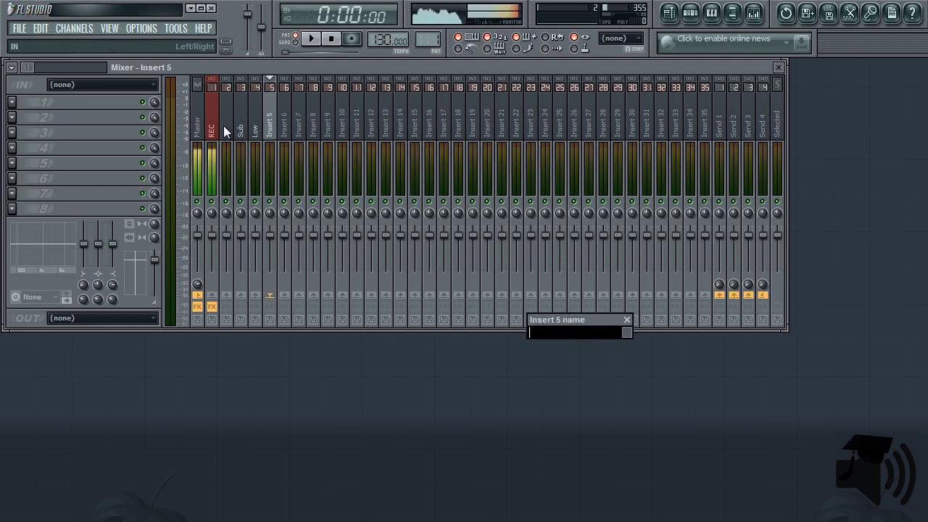
type("Mid")
key("Return")
Rename mixer insert 6 as High and select the insert after it
key("Right")
key("F2")
type("High")
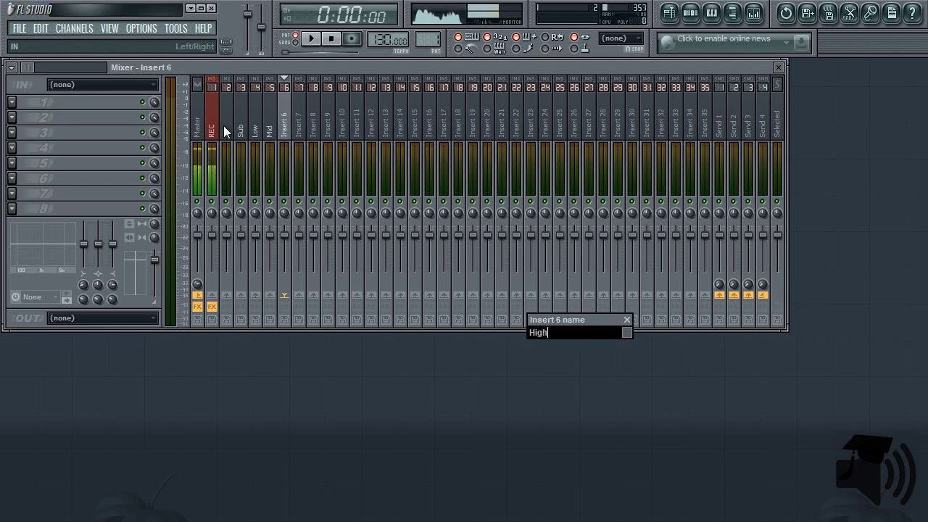
key("Return")
key("Right")
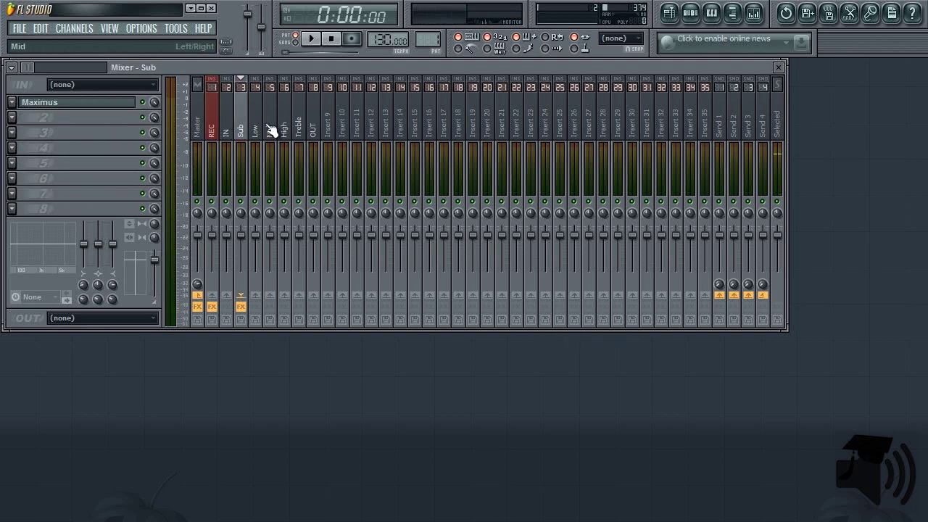
Load Maximus in the first effect slot of the Low, Mid, High and Treble inserts, and close the plugin windows
left_click(255, 131)
left_click(12, 102)
left_click(274, 285)
left_click(269, 130)
left_click(12, 102)
left_click(273, 285)
left_click(284, 130)
left_click(11, 102)
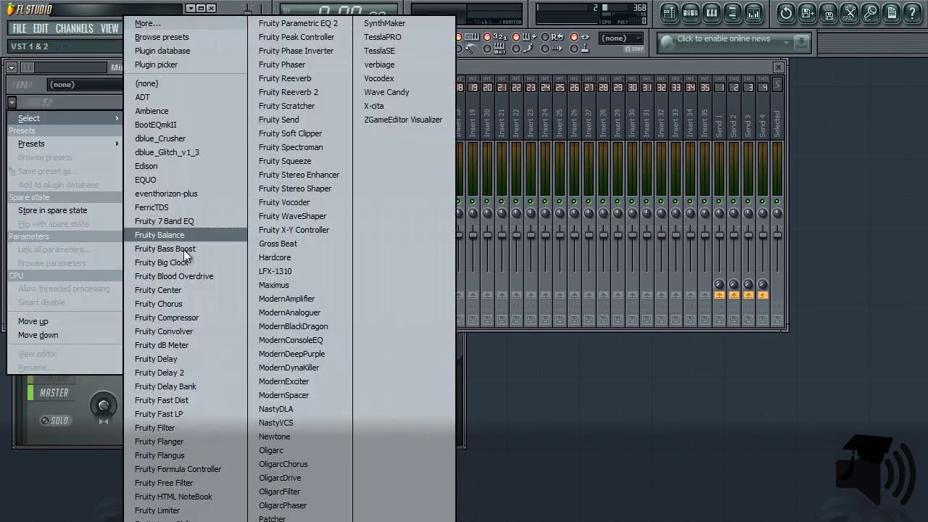
left_click(315, 285)
left_click(455, 161)
left_click(456, 161)
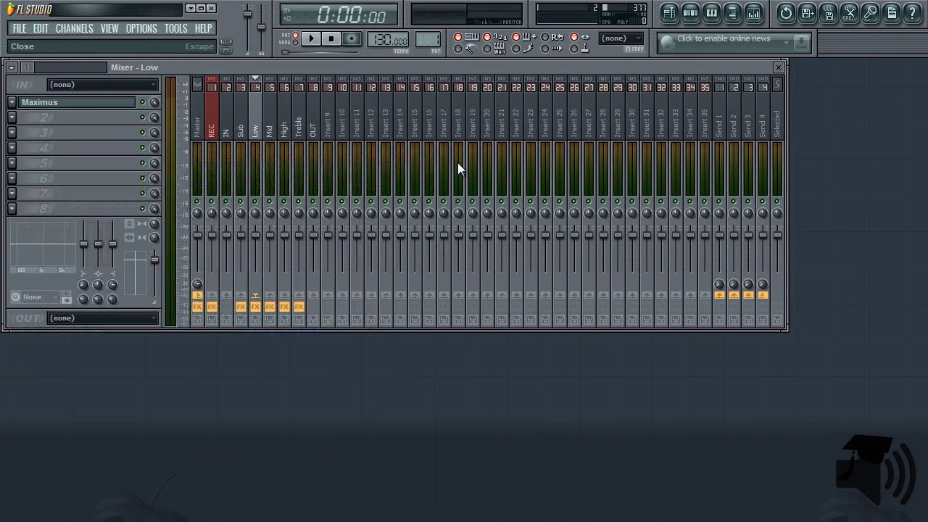
Narrow the mixer to the named inserts and place the Sub insert's Maximus window clear of it
left_click(240, 132)
left_click_drag(355, 218, 483, 220)
left_click_drag(787, 116, 396, 116)
left_click_drag(499, 216, 605, 217)
Open the Treble insert's Maximus and move its window to the same place as the Sub one
key("Right")
key("Right")
key("Right")
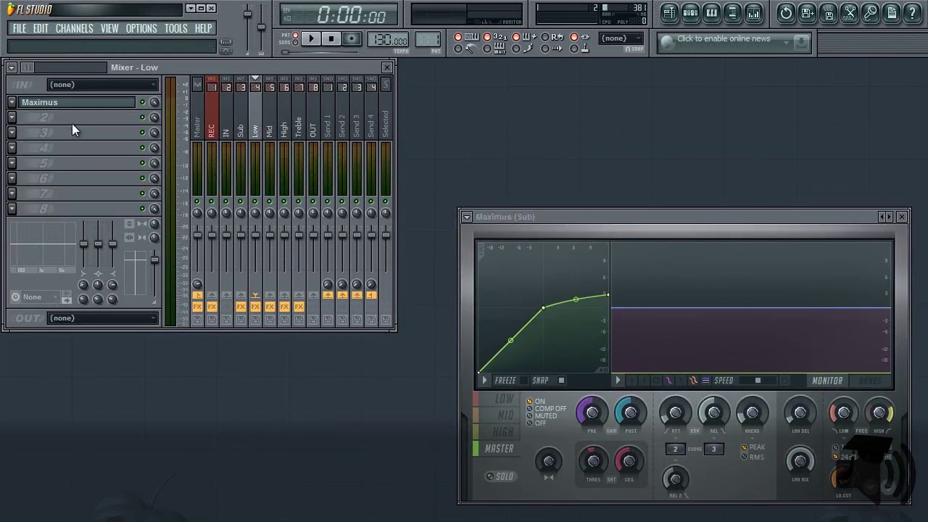
left_click(297, 116)
left_click(46, 102)
left_click_drag(126, 170, 565, 227)
Color the IN and OUT mixer inserts teal
left_click(227, 132)
key("F2")
left_click(313, 133)
left_click(627, 332)
left_click(627, 419)
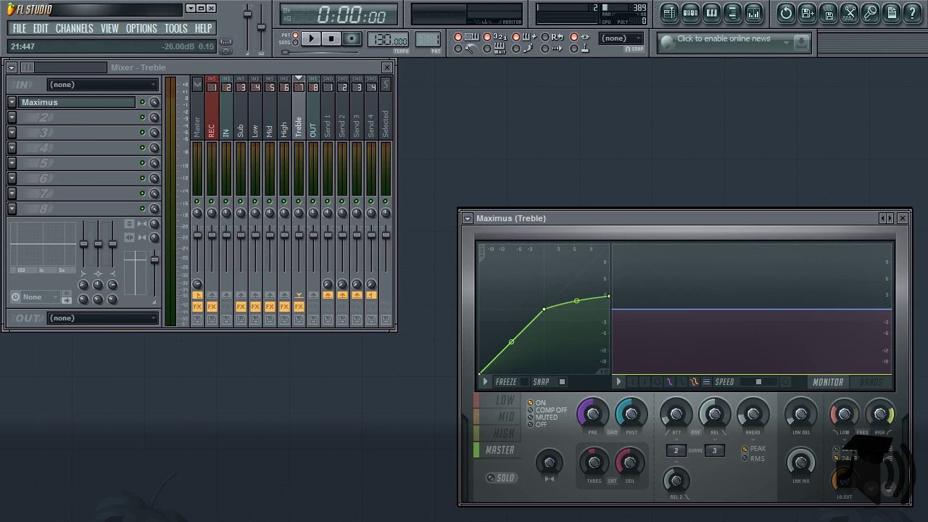
Open Maximus on the Sub insert and load its Default preset
left_click(212, 116)
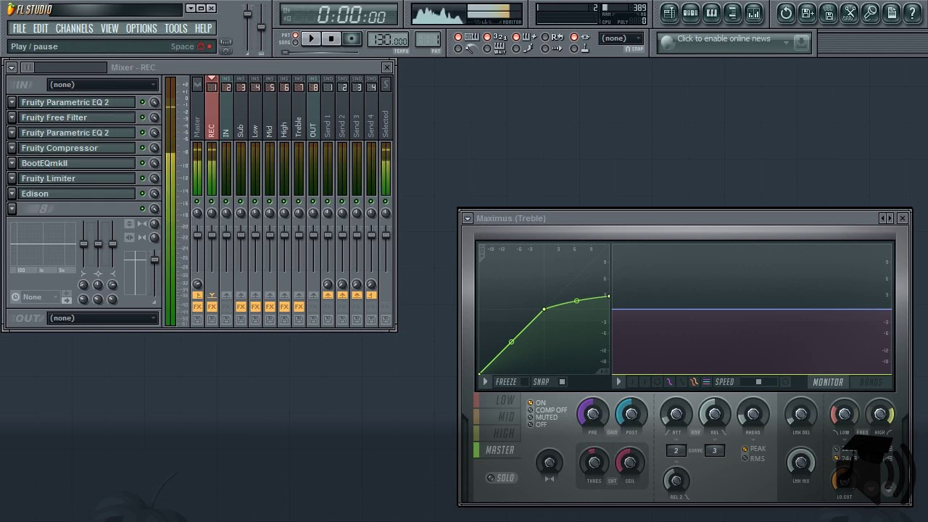
left_click(244, 134)
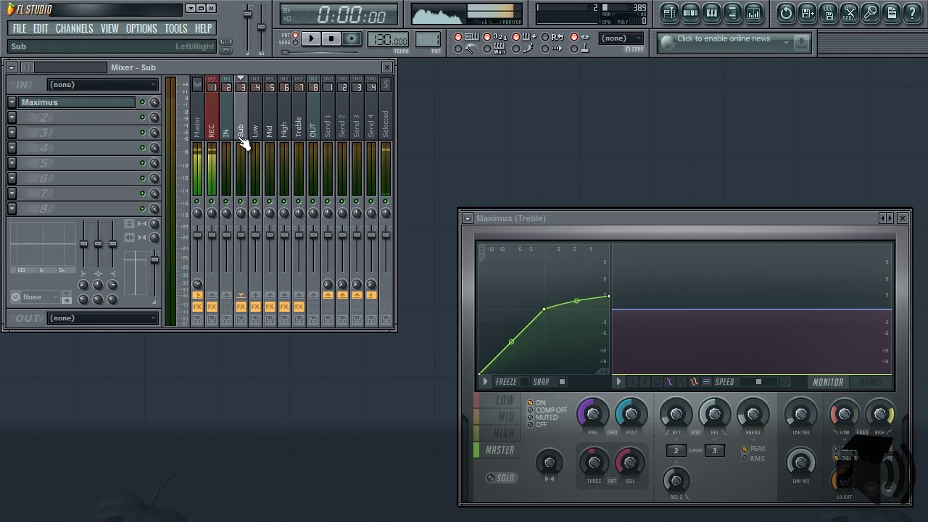
left_click(79, 105)
left_click(467, 217)
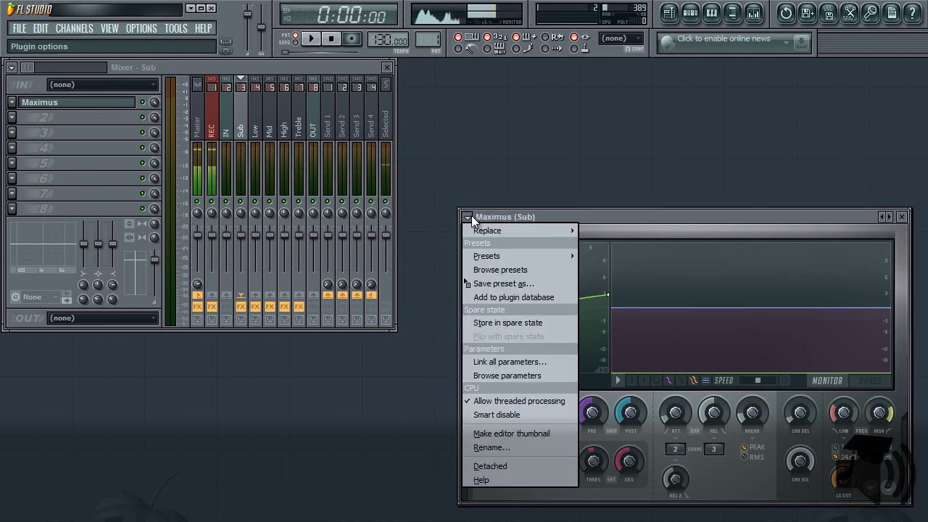
mouse_move(513, 258)
left_click(599, 28)
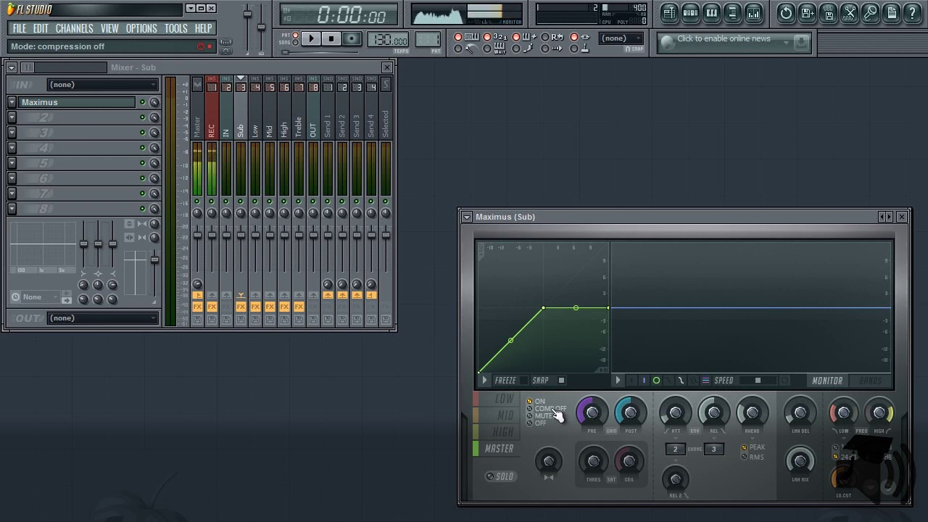
left_click(472, 220)
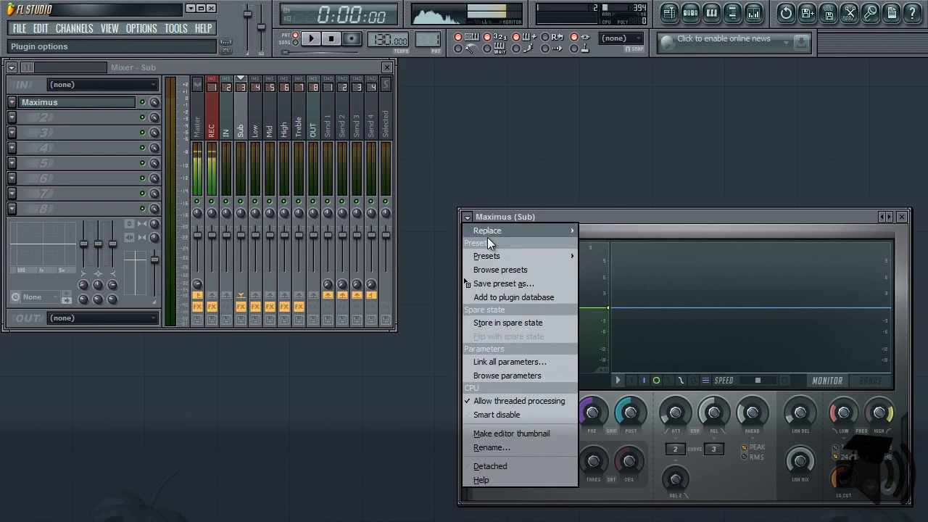
mouse_move(505, 257)
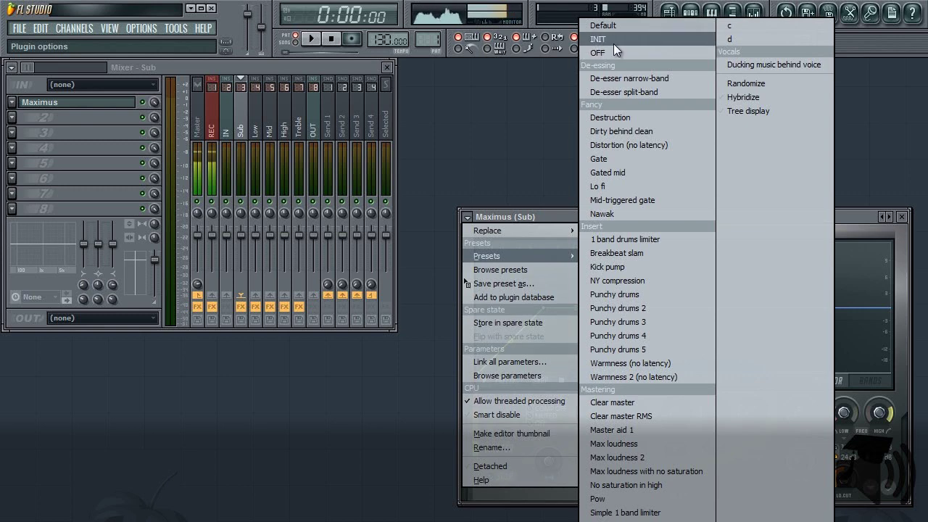
left_click(860, 216)
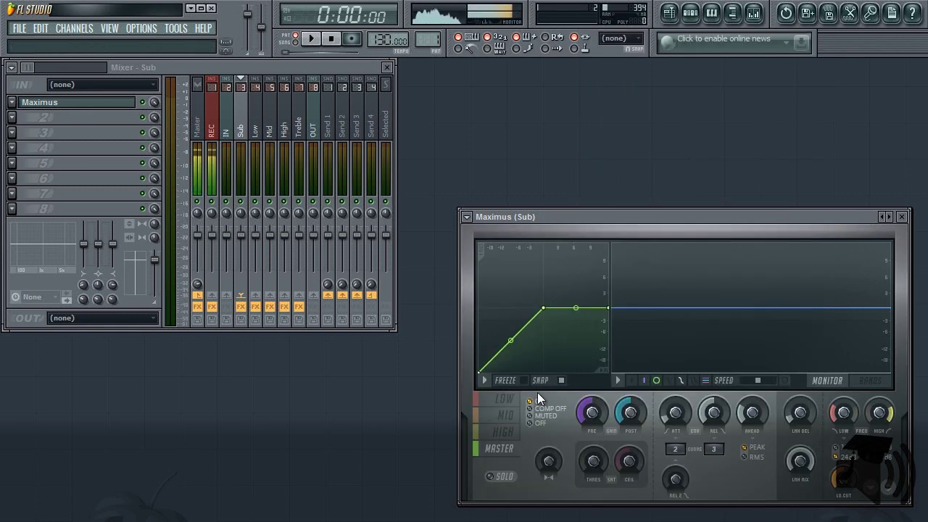
Switch the low, mid, high and master bands of the Sub insert's Maximus to COMP OFF
left_click(531, 418)
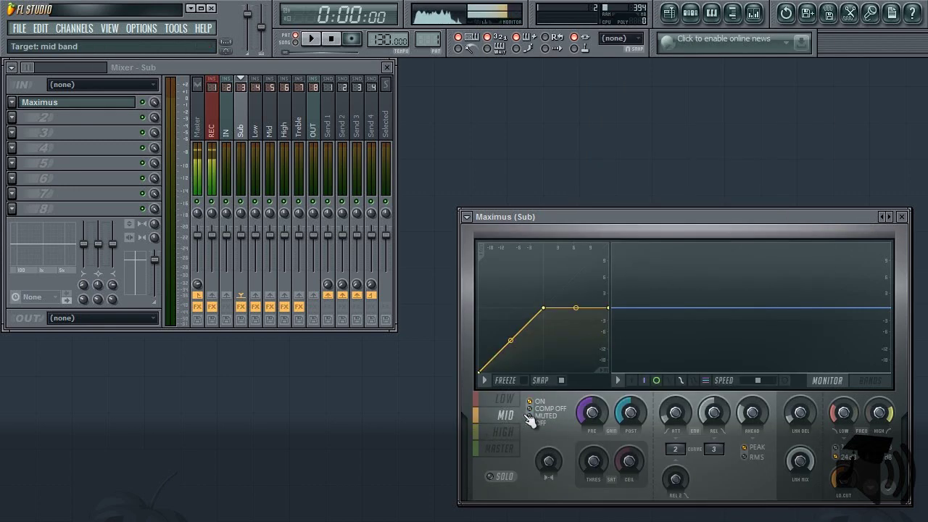
left_click(539, 408)
left_click(510, 401)
left_click(536, 409)
left_click(503, 445)
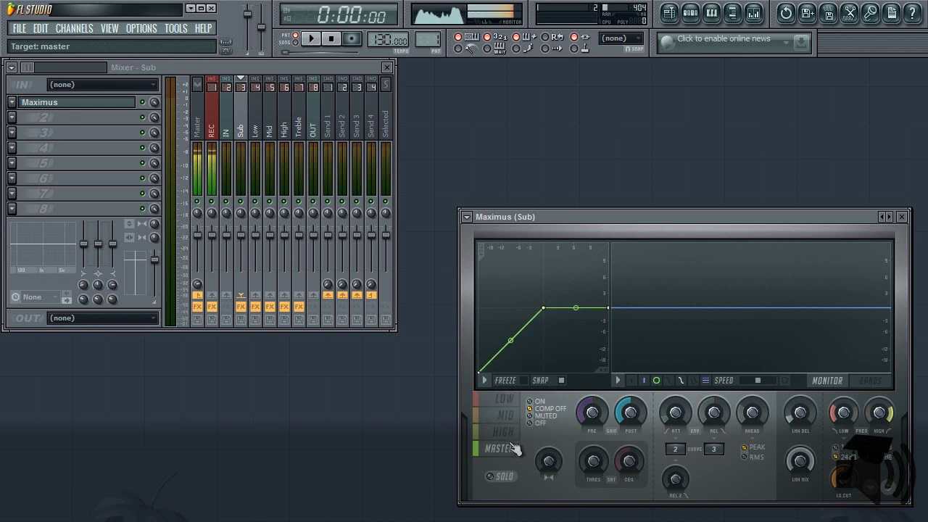
Raise the curve's end point to 12.0 dB in the master, high, mid and low bands, making each curve linear
left_click_drag(609, 308, 606, 203)
left_click(503, 431)
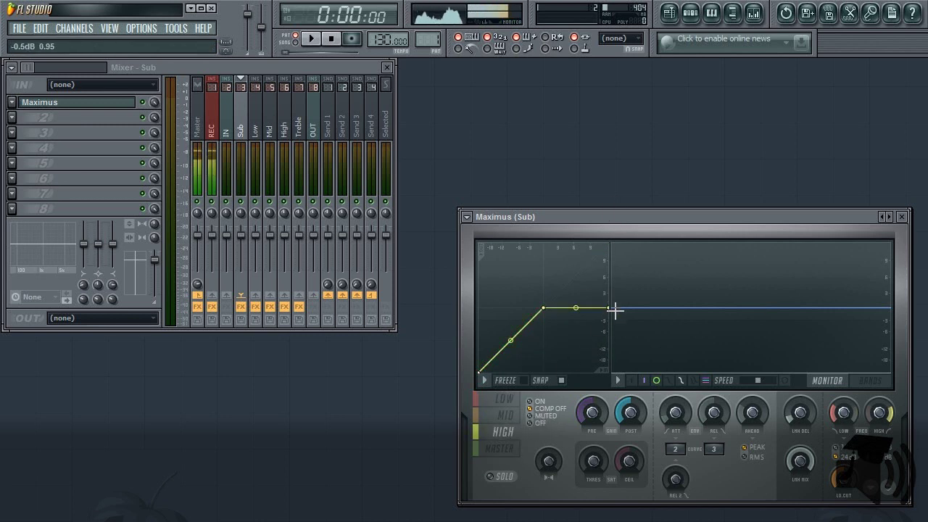
left_click_drag(610, 311, 607, 244)
left_click(505, 416)
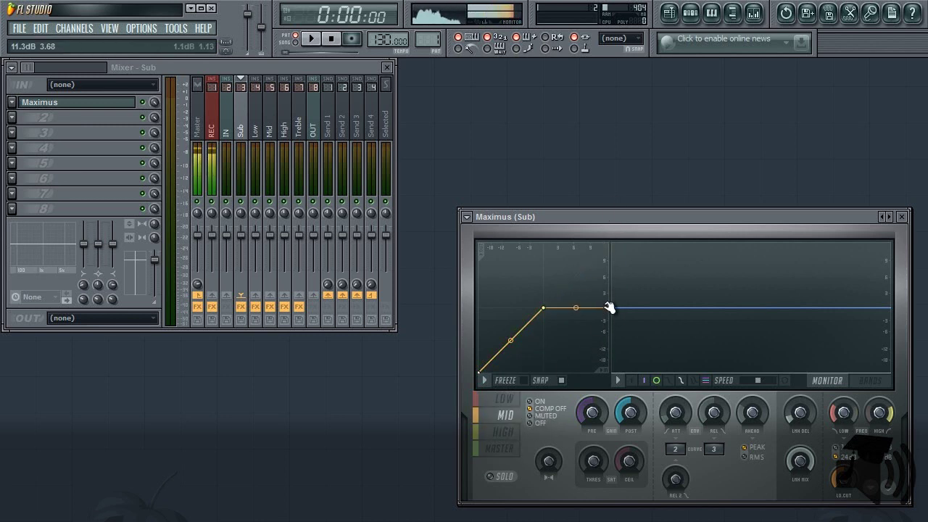
left_click_drag(609, 308, 611, 239)
left_click(516, 401)
left_click_drag(613, 307, 610, 232)
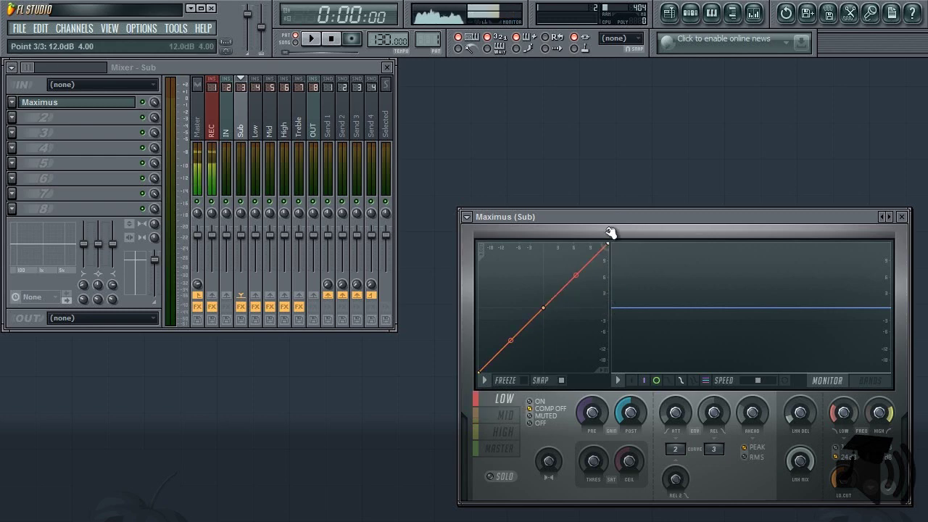
Save the current Maximus settings as a preset, using the existing INIT file
left_click(466, 217)
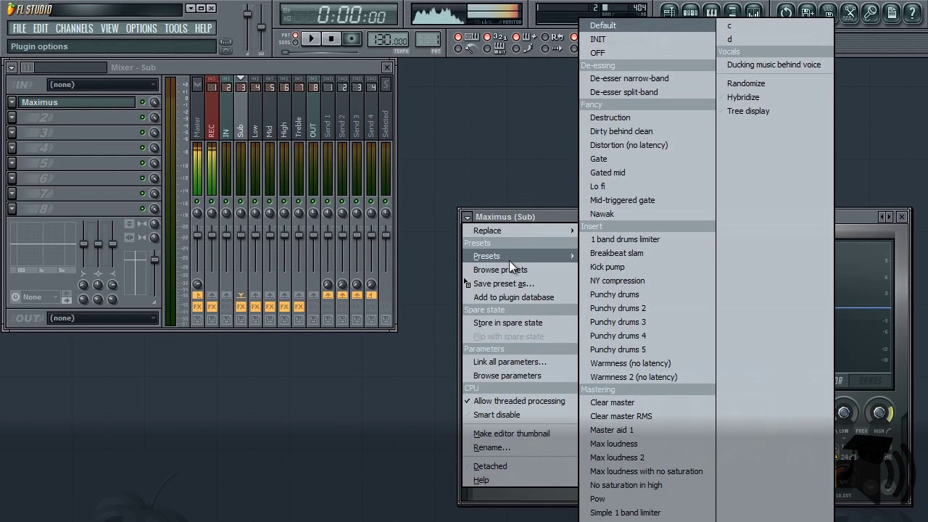
left_click(506, 284)
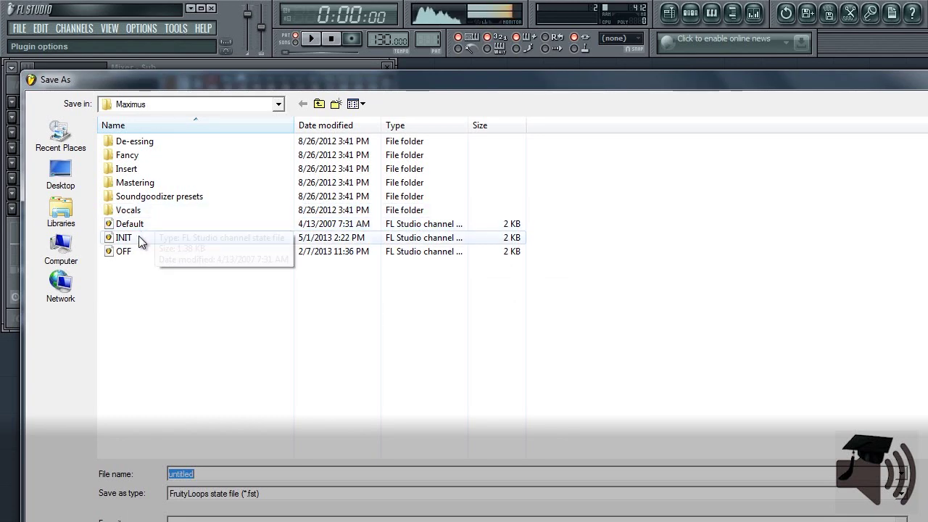
left_click(140, 239)
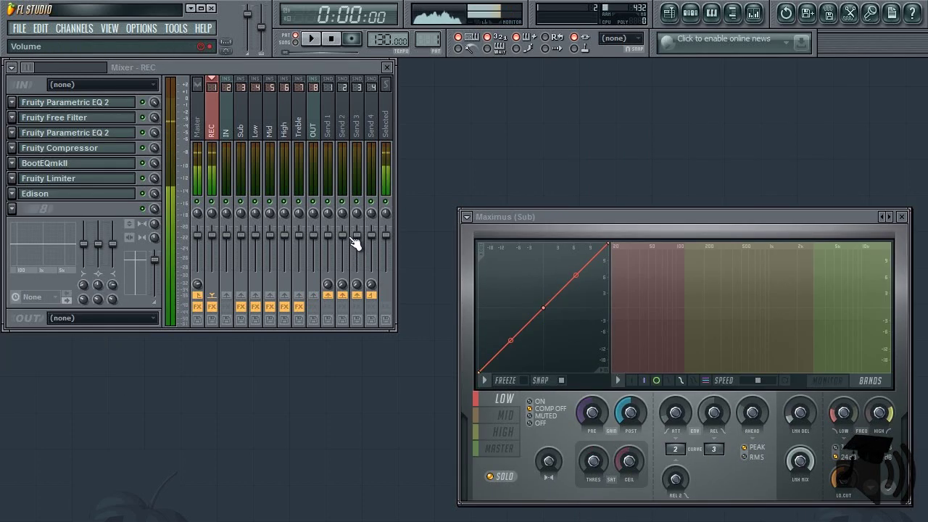
Raise the low crossover frequency in the Sub insert's Maximus to between 100 and 200 Hz
left_click(248, 136)
left_click(47, 102)
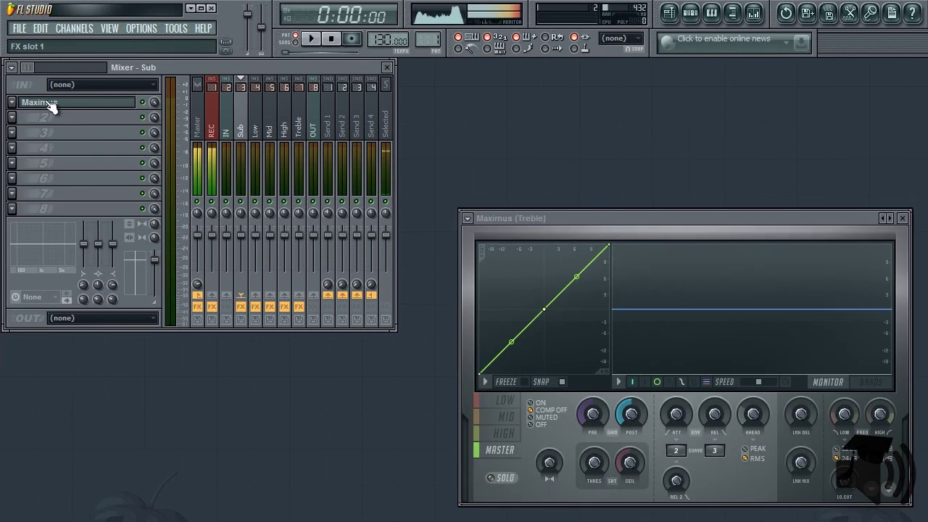
left_click(47, 102)
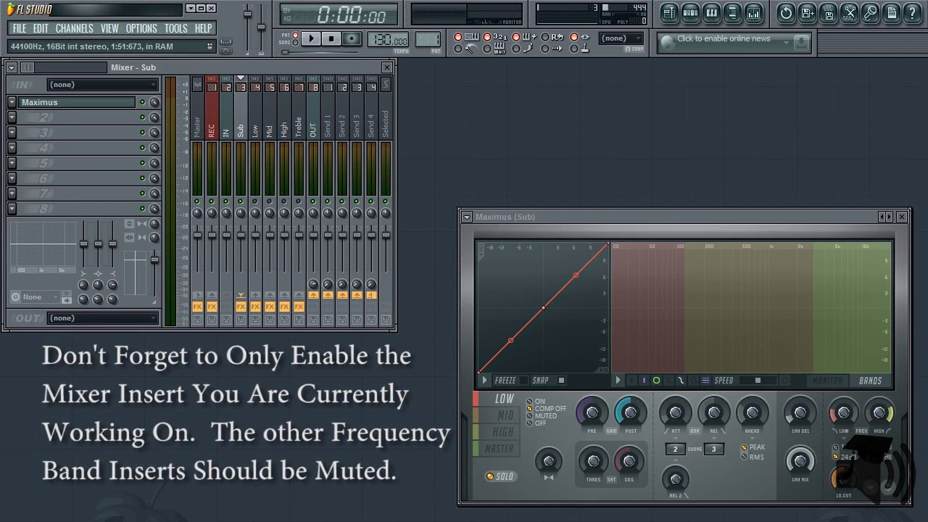
left_click_drag(842, 415, 833, 392)
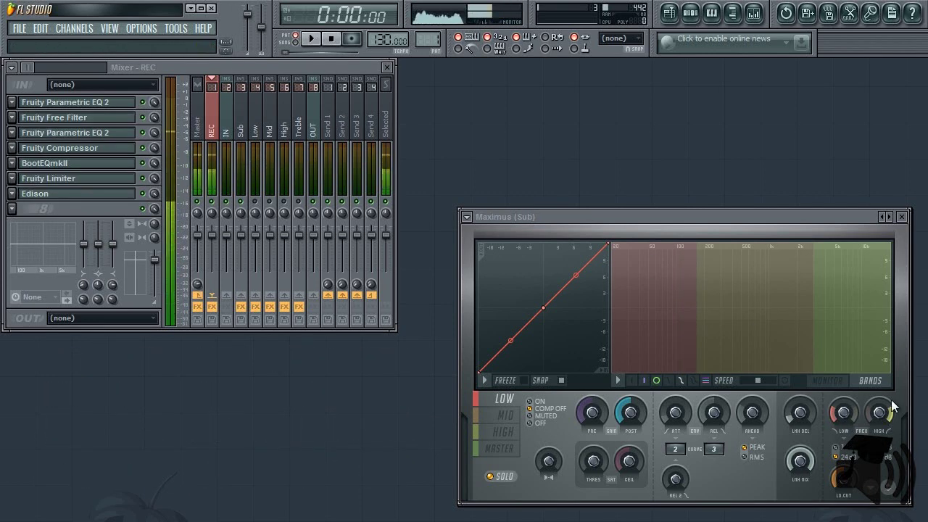
Copy the low crossover value from the Sub insert's Maximus and open Maximus on the Low insert
right_click(842, 413)
left_click(362, 259)
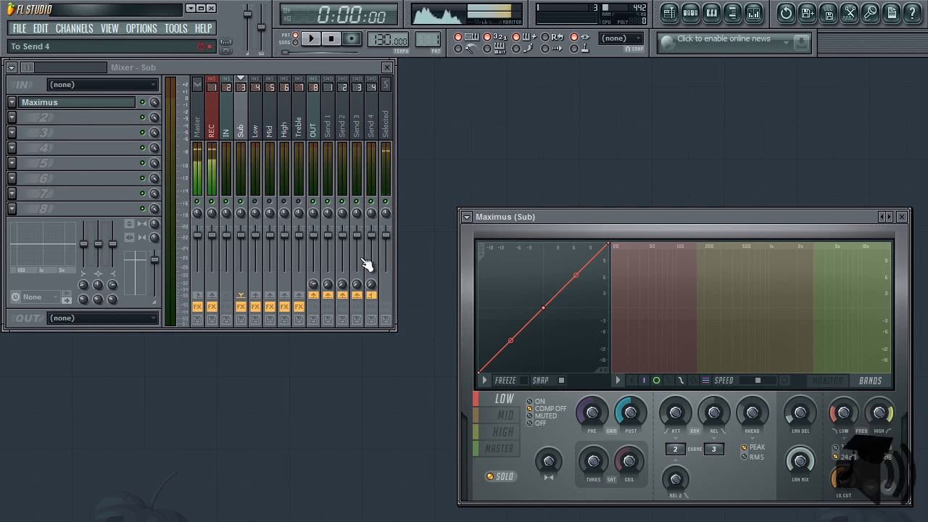
left_click(255, 132)
left_click(93, 109)
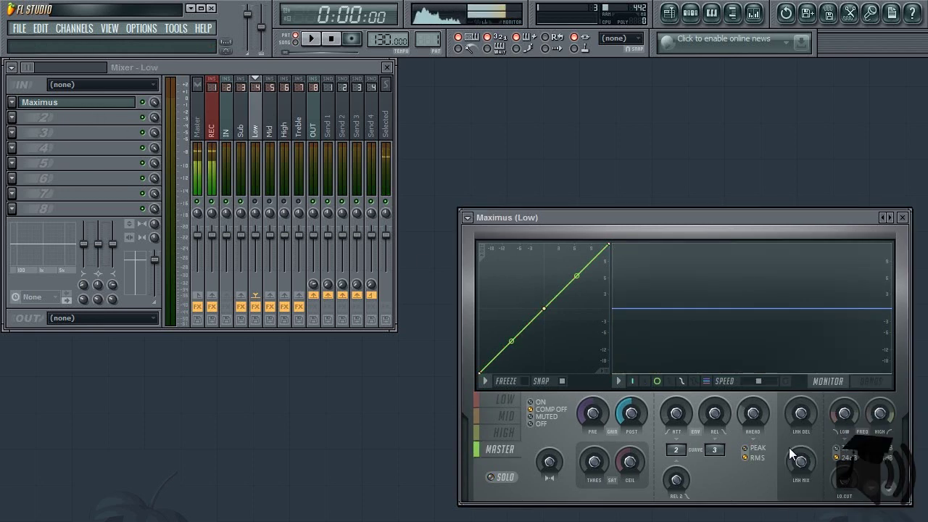
Solo the mid band in the Low insert's Maximus and lower its high crossover frequency to about 500 Hz
left_click(509, 419)
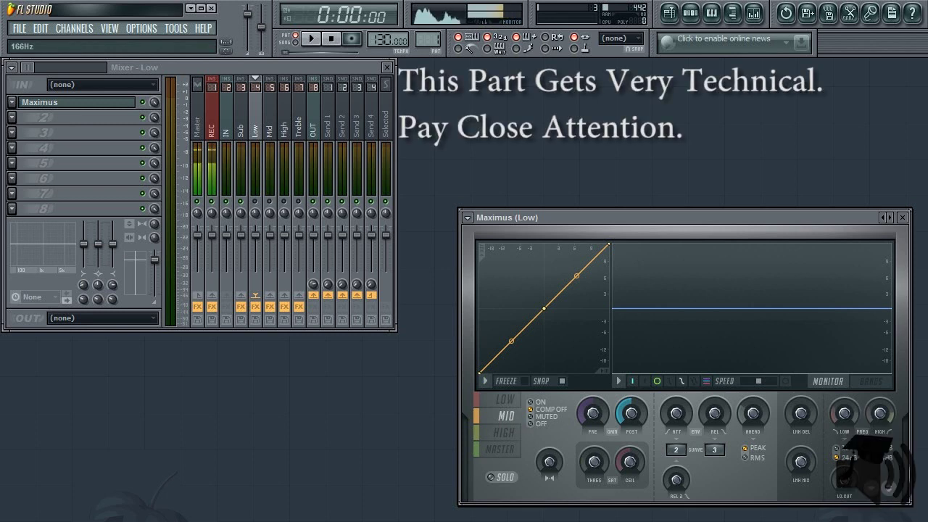
left_click(241, 202)
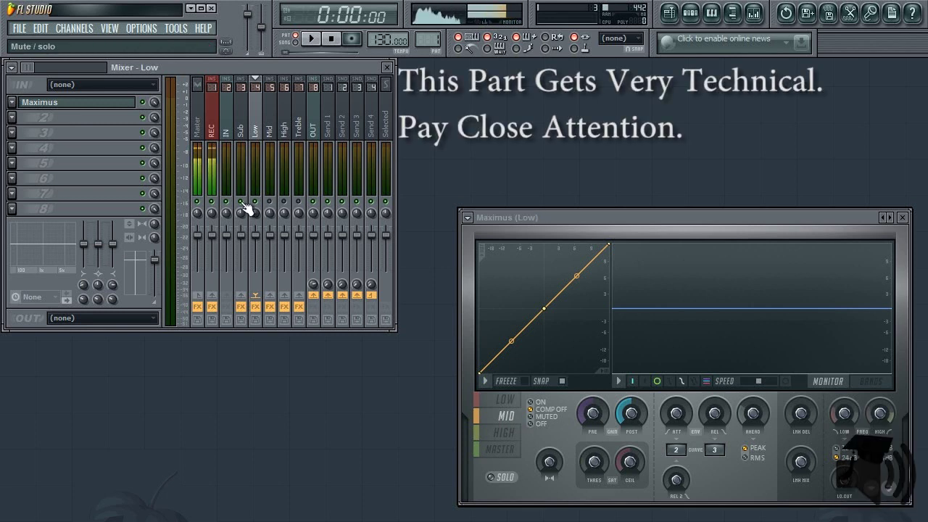
left_click(506, 418)
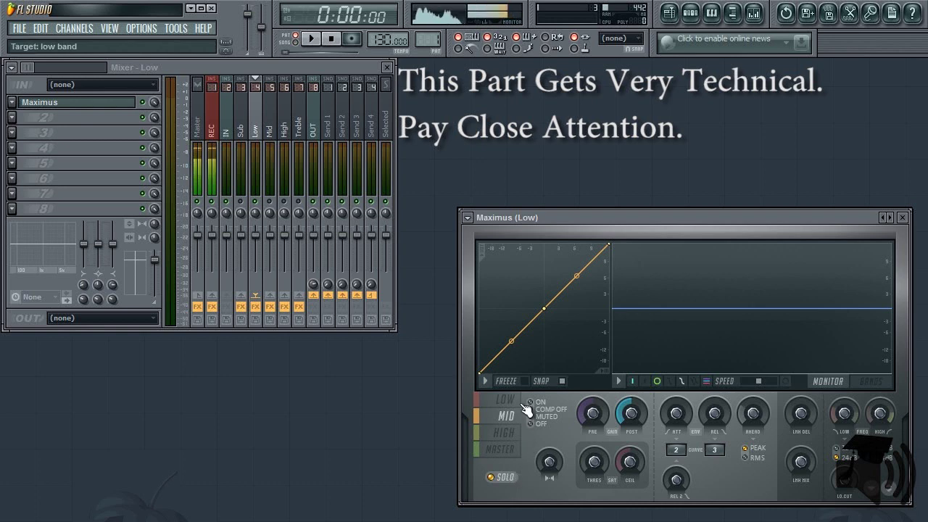
mouse_move(827, 413)
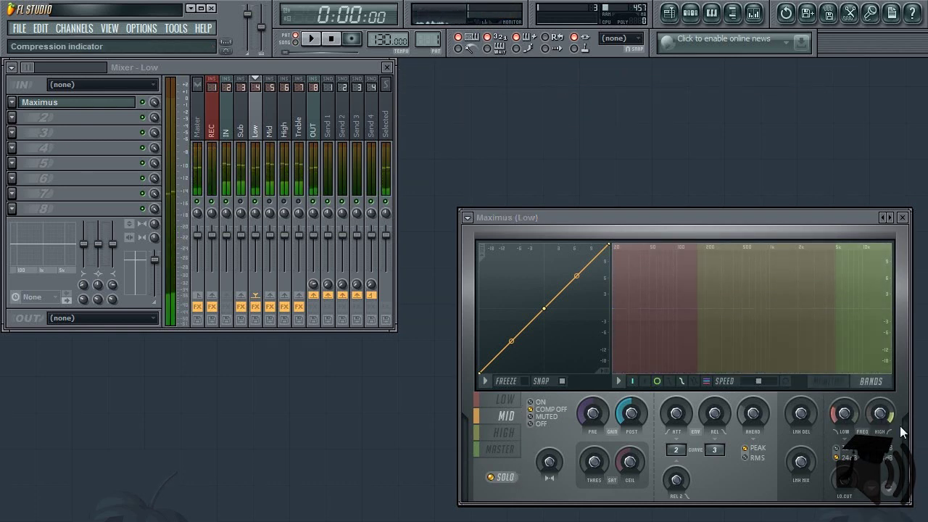
left_click_drag(900, 428, 895, 521)
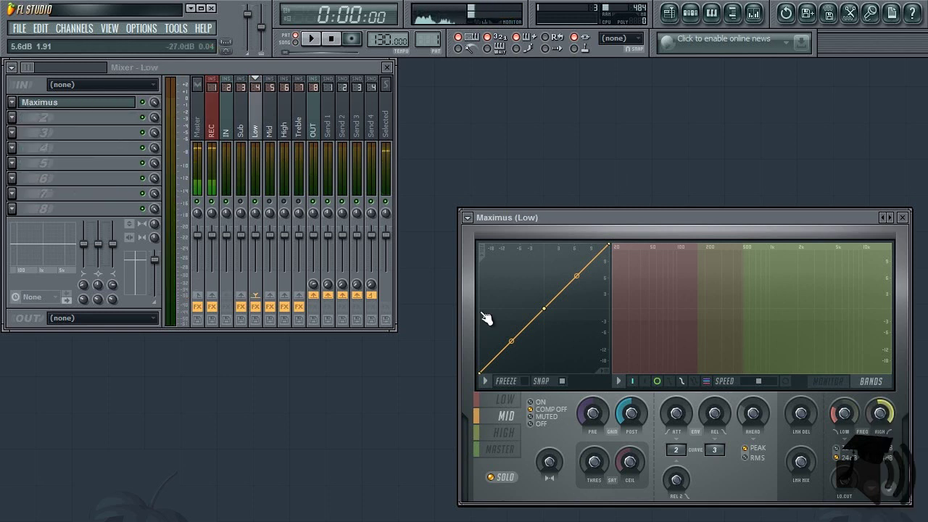
Open Maximus on the Mid insert and paste the Low insert's high crossover value into its low crossover frequency
left_click(270, 134)
left_click(94, 106)
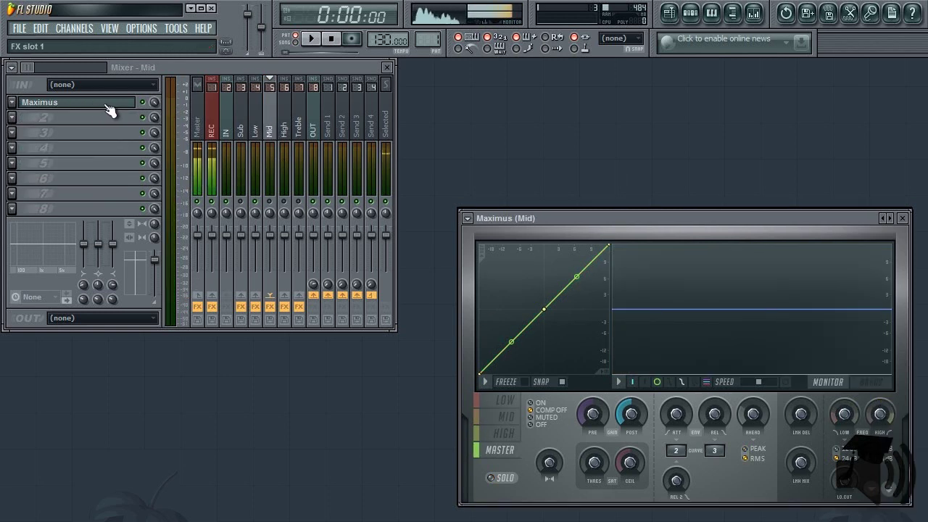
right_click(845, 415)
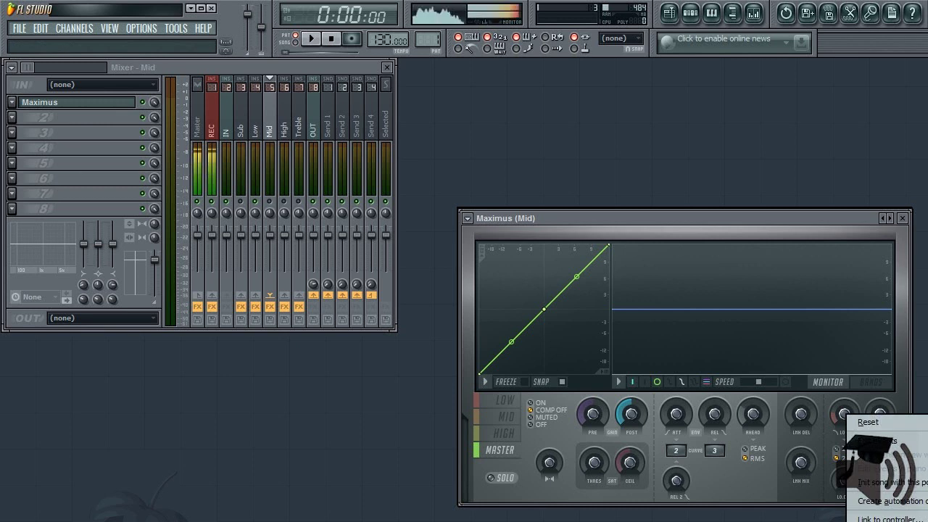
key("Escape")
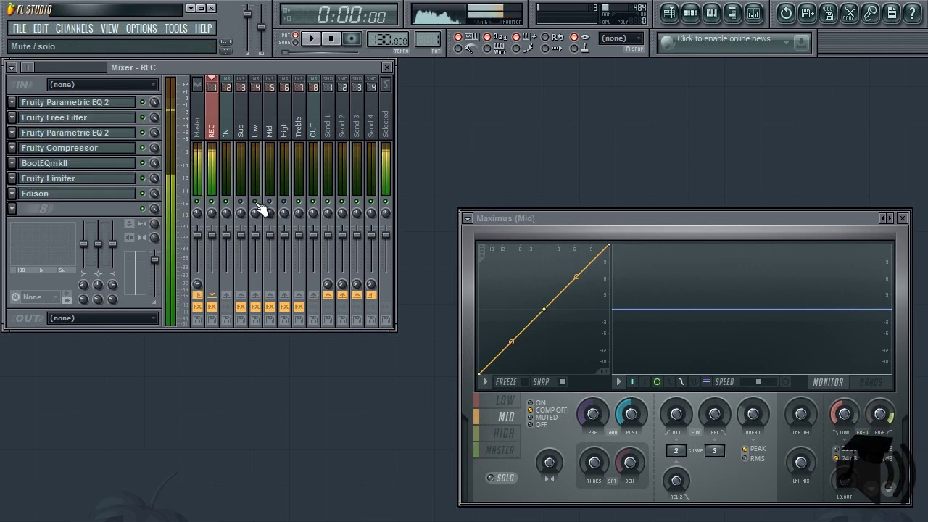
Adjust the high crossover frequency in the Treble insert's Maximus with the high band soloed, and copy its value
left_click(299, 139)
left_click(88, 106)
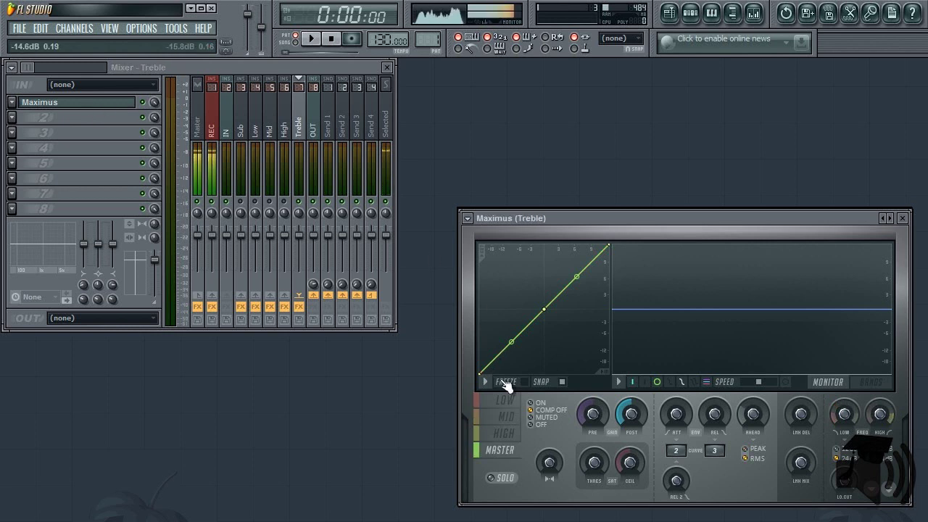
left_click(513, 437)
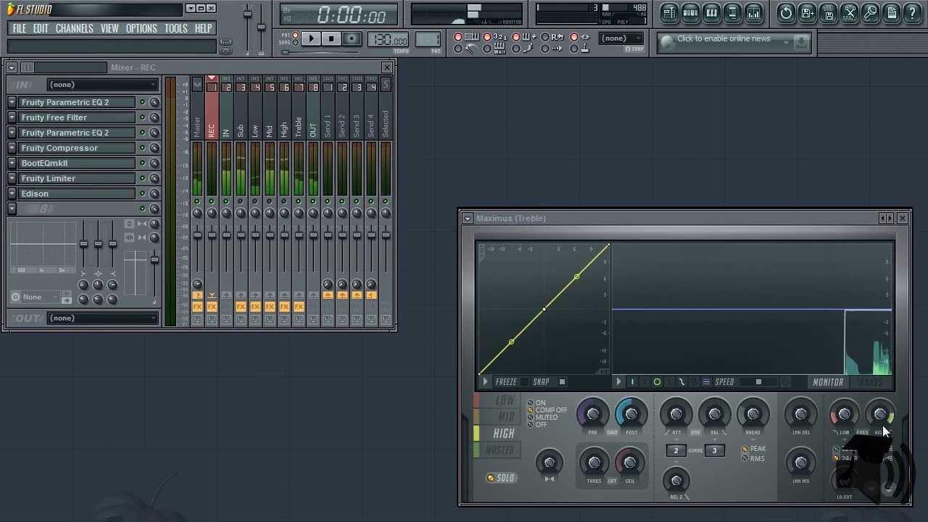
mouse_move(882, 413)
left_mouse_down()
mouse_move(879, 425)
mouse_move(880, 411)
left_mouse_up()
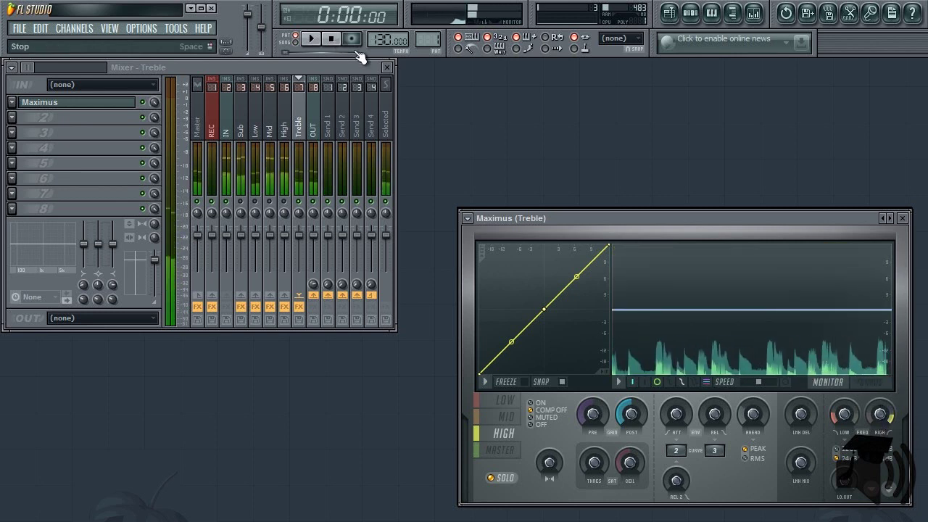
right_click(880, 414)
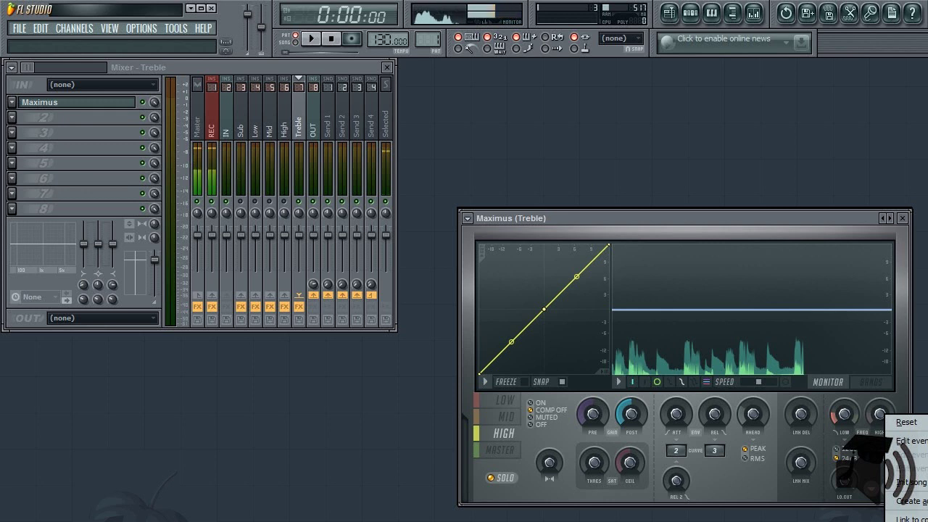
left_click(314, 155)
Open Maximus on the High insert and paste the copied Treble value into its high crossover frequency
left_click(284, 133)
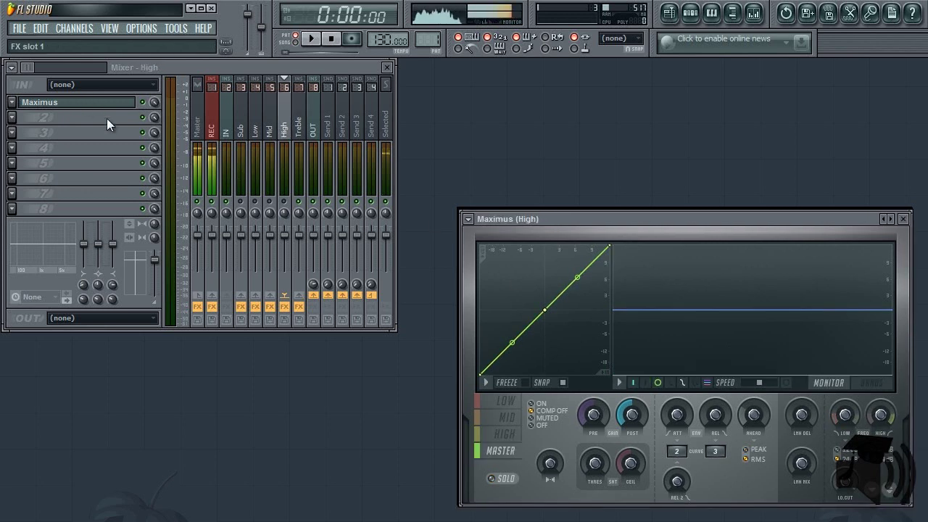
right_click(880, 415)
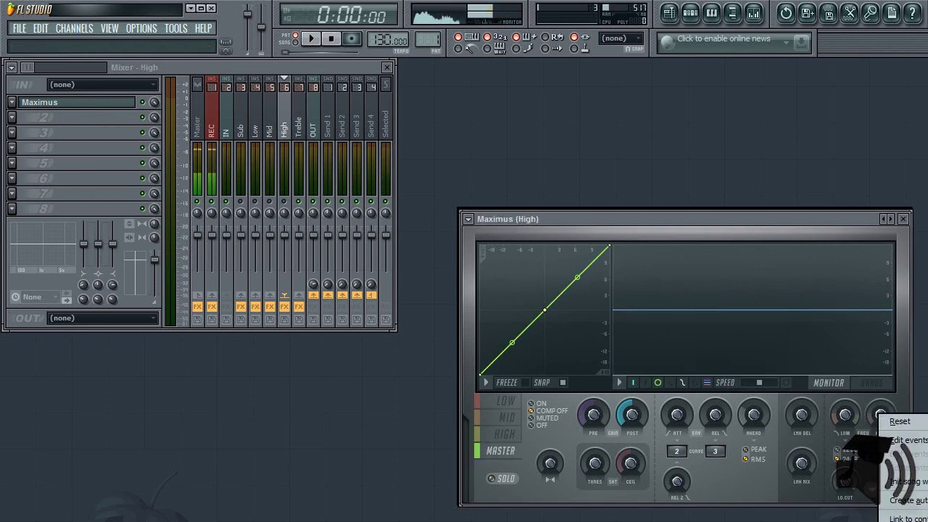
key("Escape")
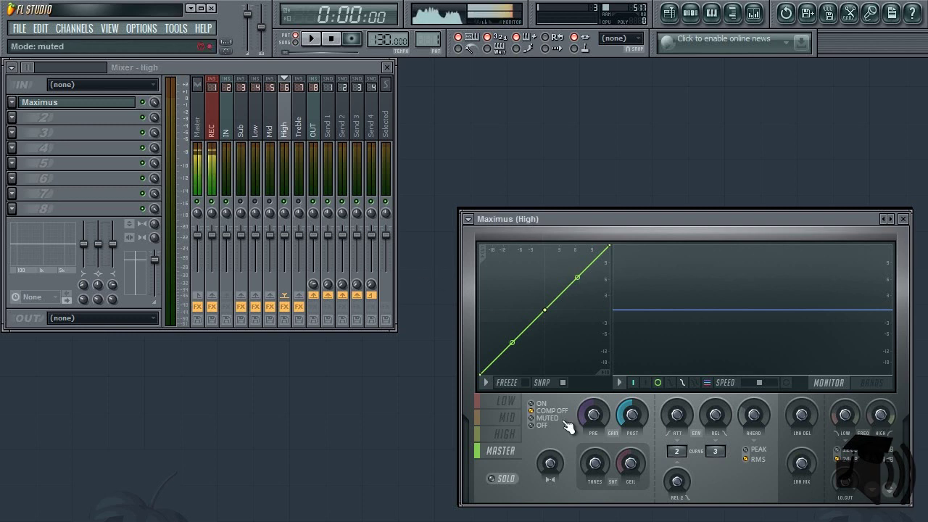
Set the high and mid bands to Comp Off in the High insert's Maximus and solo the mid band
left_click(512, 433)
left_click(532, 411)
left_click(510, 416)
left_click(545, 411)
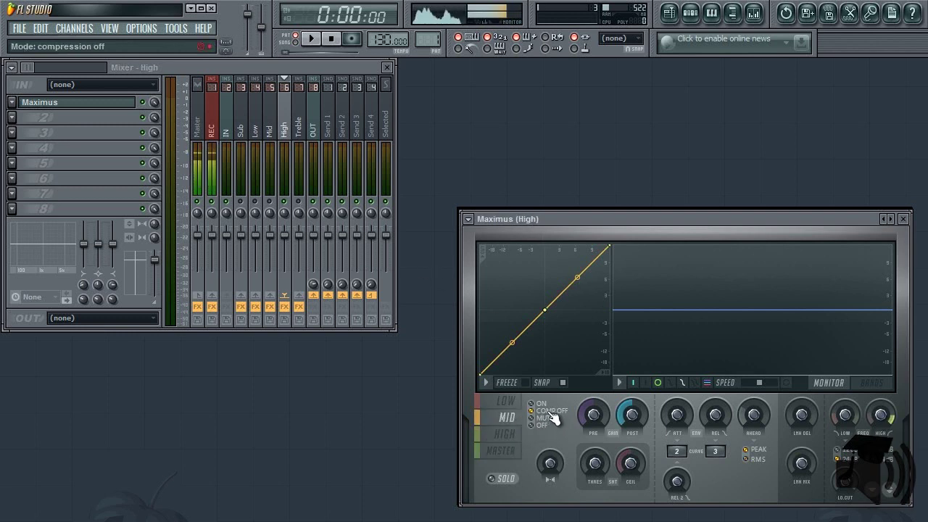
left_click(511, 401)
left_click(509, 424)
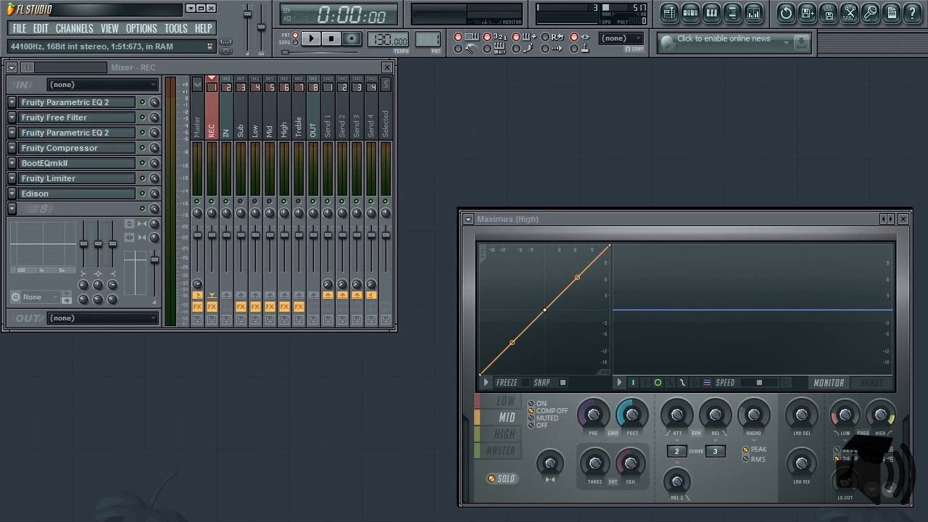
Raise the low crossover frequency in the High insert's Maximus, stop playback, and copy the crossover value
left_click(843, 417)
left_click_drag(842, 417, 795, 232)
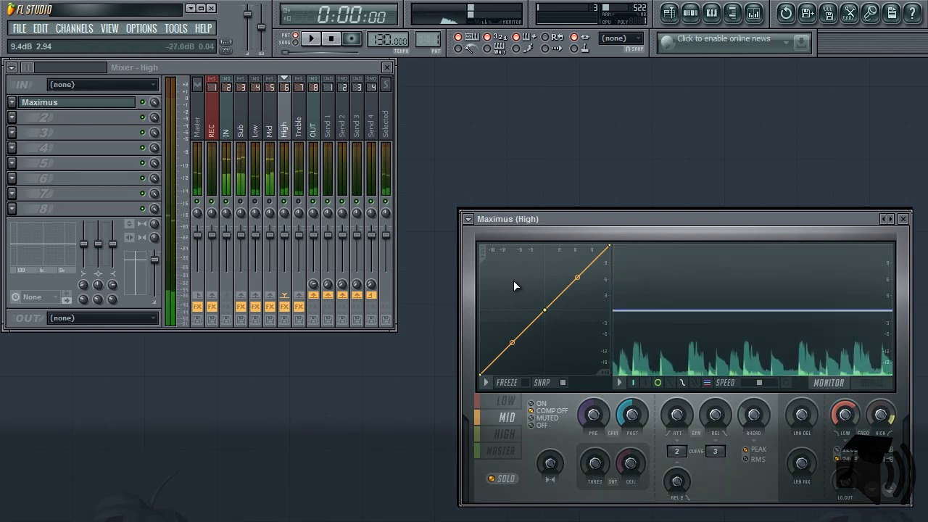
left_click(332, 39)
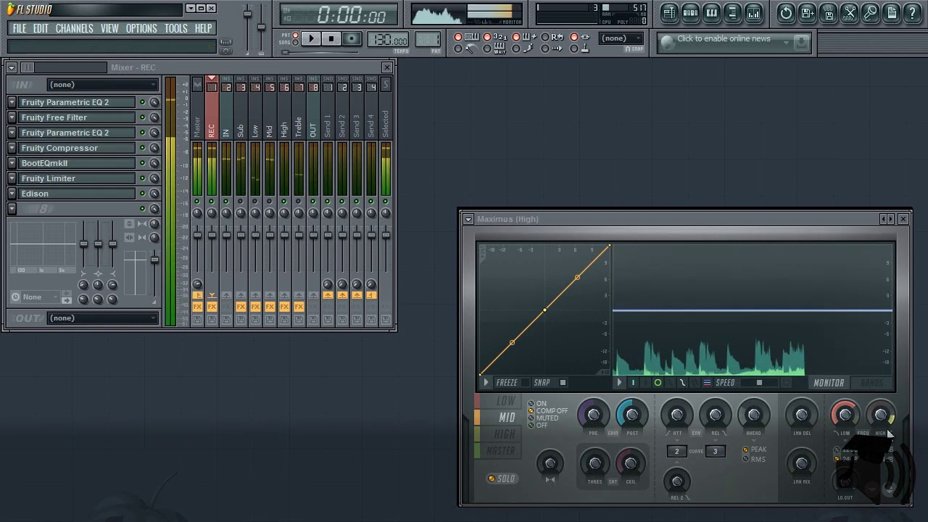
right_click(844, 414)
left_click(392, 231)
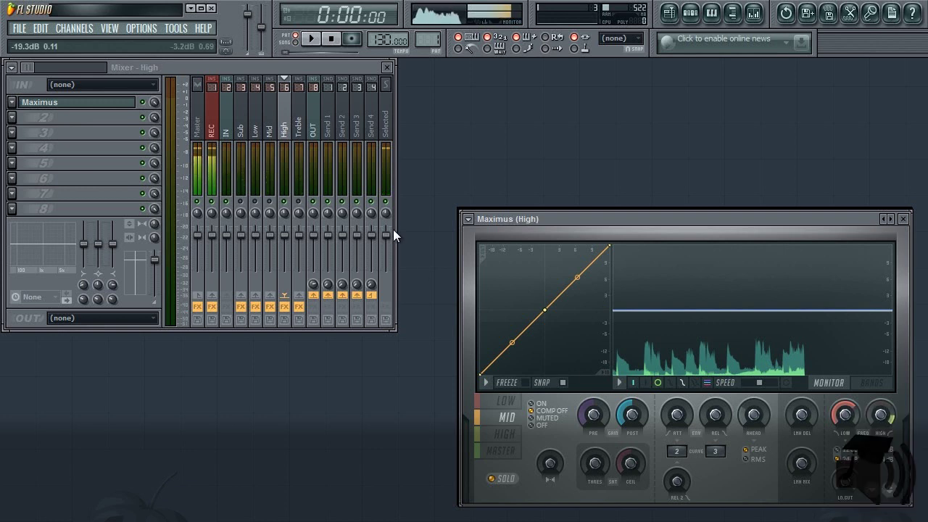
Open Maximus on the Mid insert and paste the High insert's low crossover value into its high crossover frequency
left_click(268, 130)
left_click(75, 105)
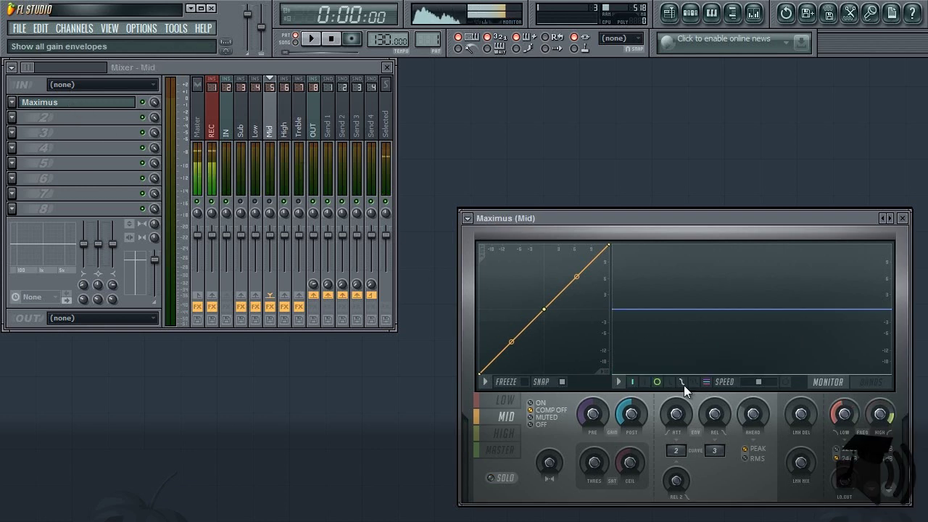
right_click(880, 415)
key("Escape")
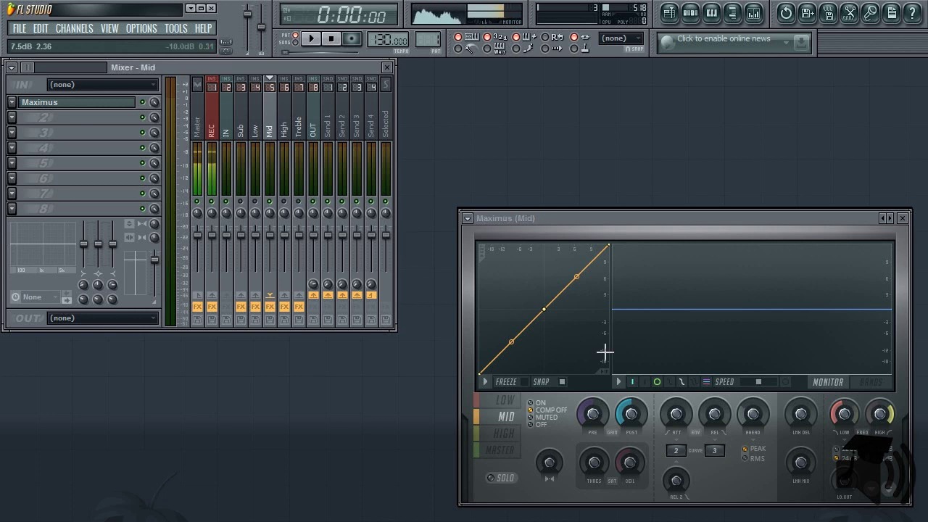
left_click_drag(246, 143, 295, 131)
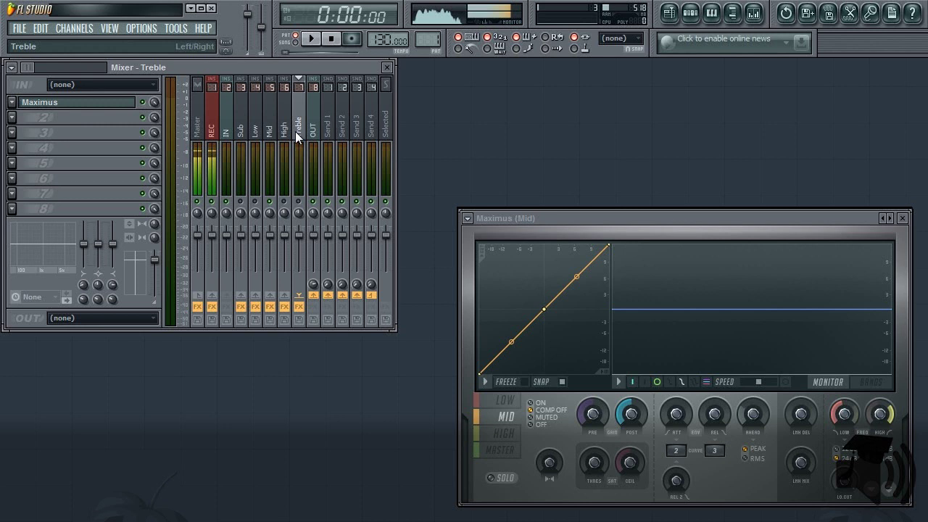
left_click(467, 218)
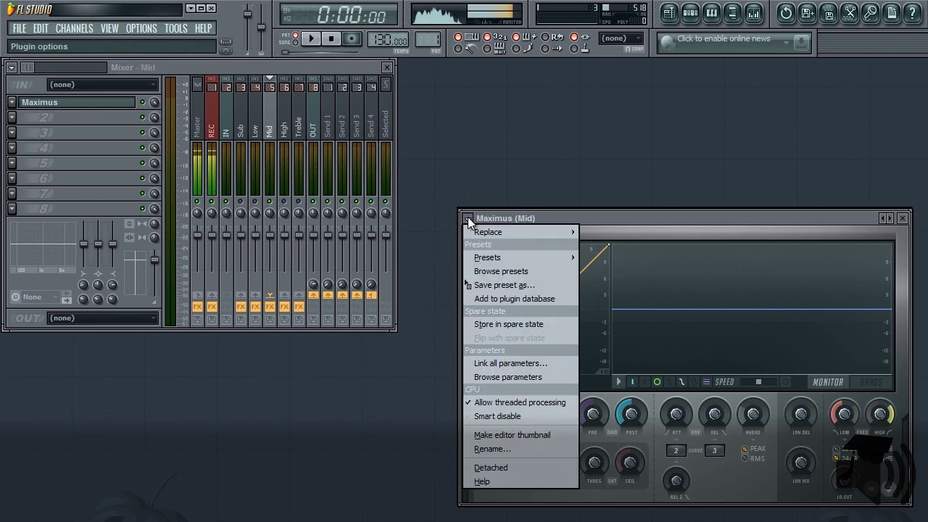
left_click(651, 217)
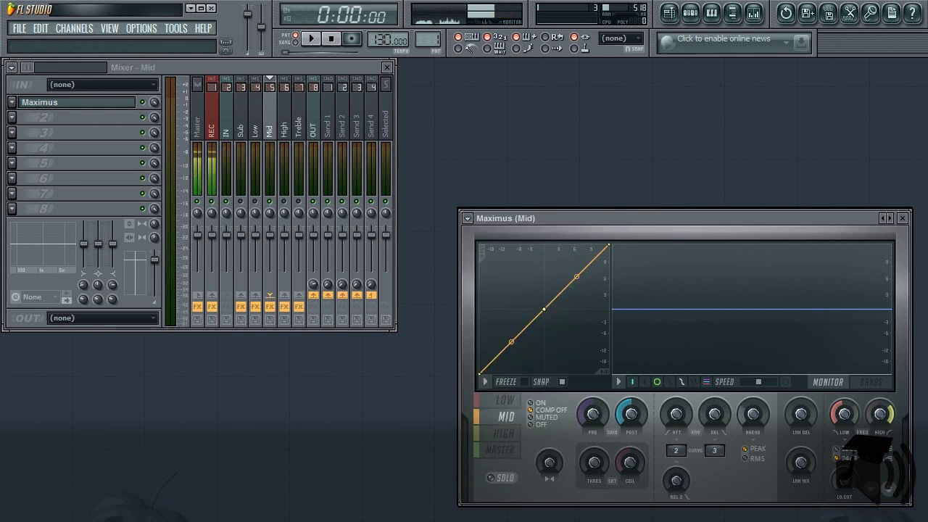
Unmute the Low and Sub inserts in the mixer
left_click(255, 202)
left_click(242, 202)
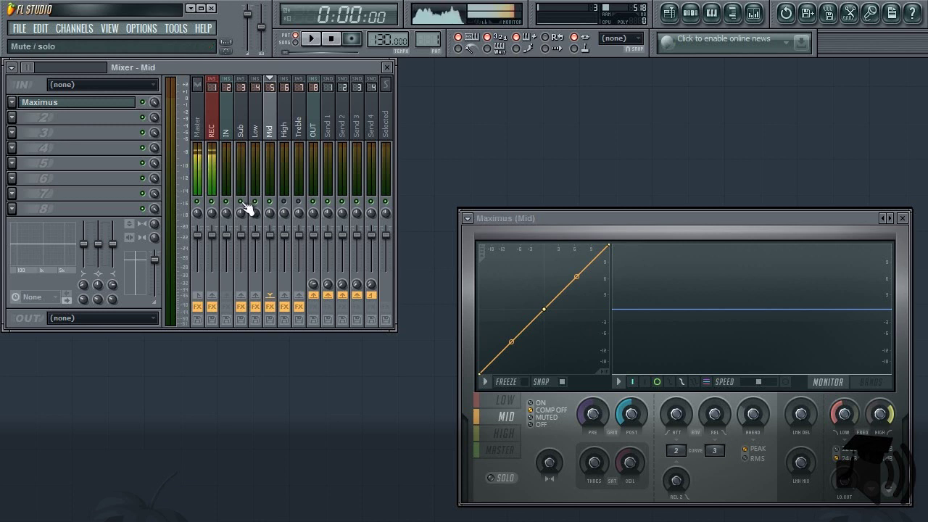